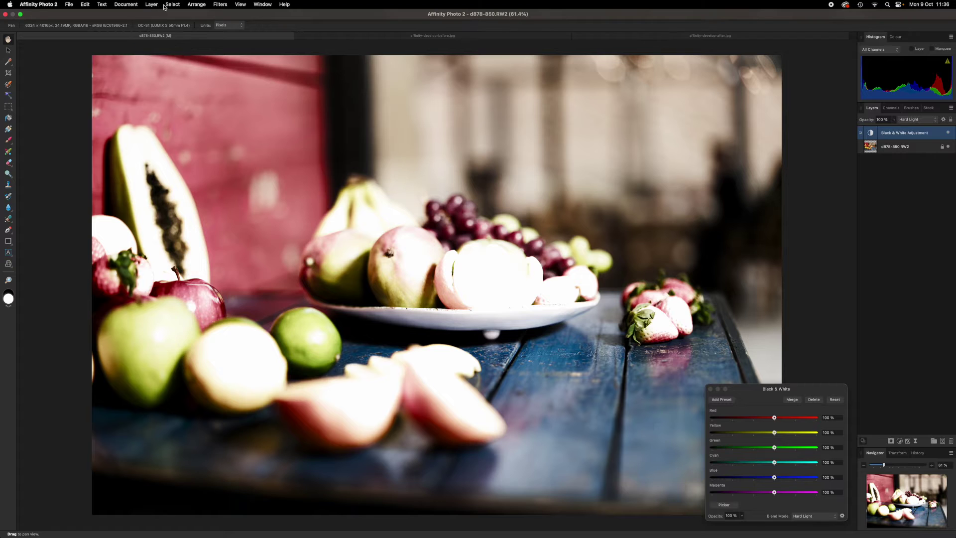
Step: Bring up the Layer menu commands for adding a mask
left_click(152, 5)
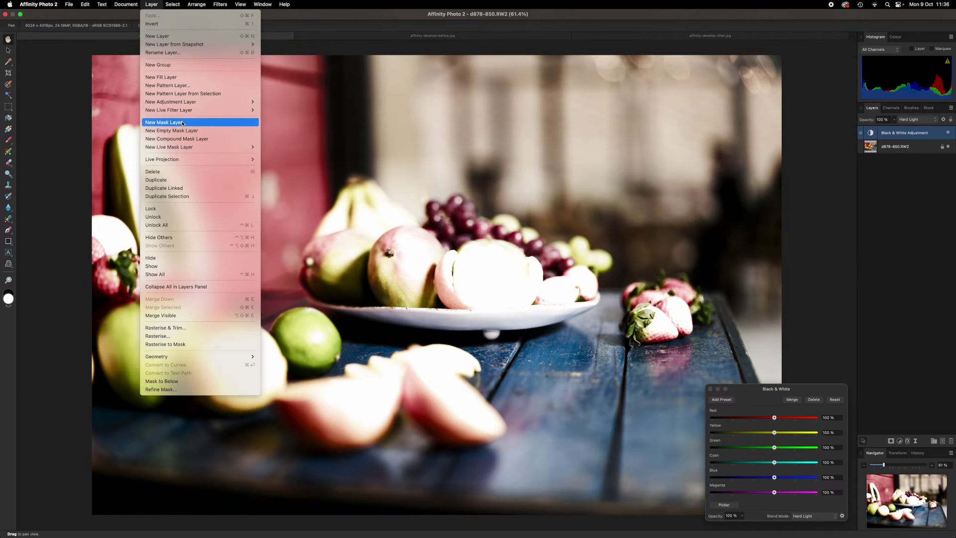
Step: Add a mask to the Black & White adjustment and draw an elliptical gradient around the bowl
left_click(165, 123)
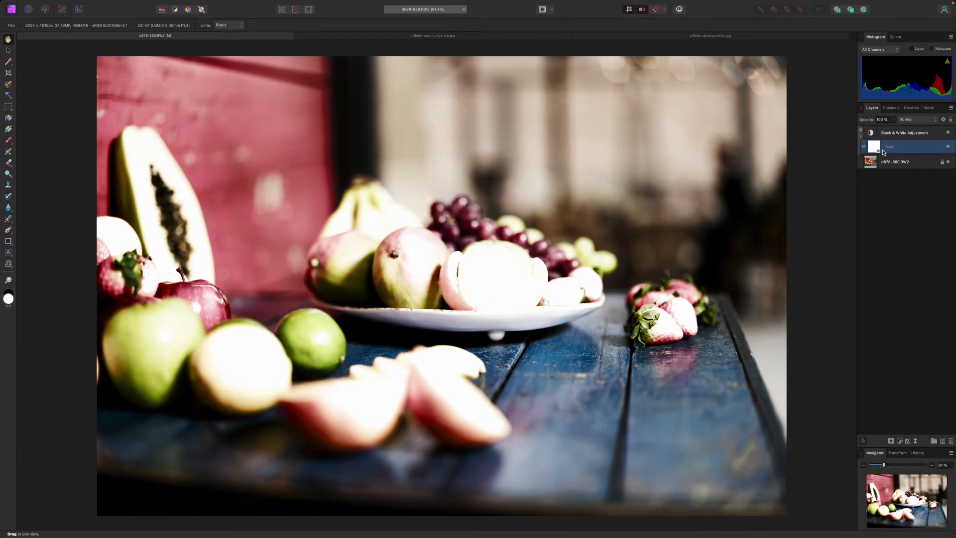
left_click(8, 128)
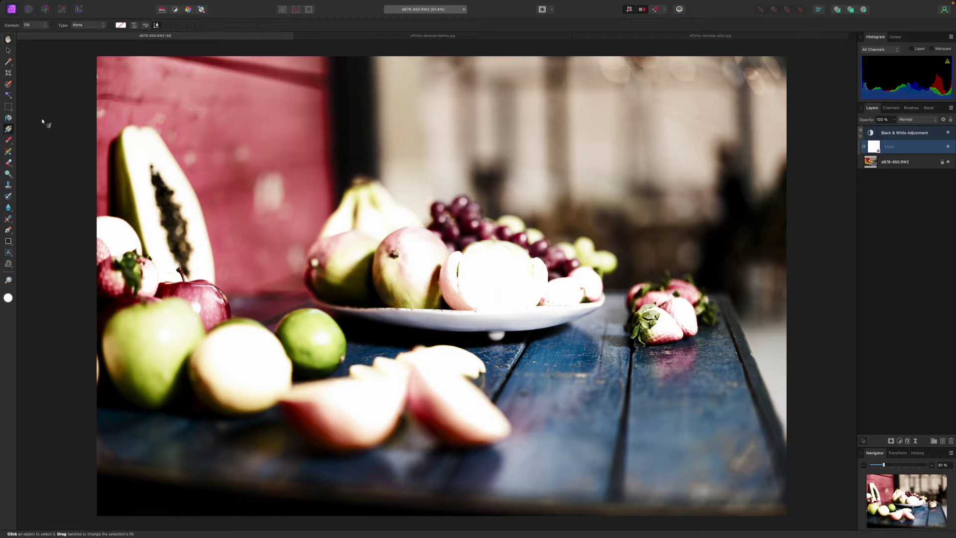
left_click(96, 26)
left_click(81, 44)
left_click_drag(417, 271, 648, 275)
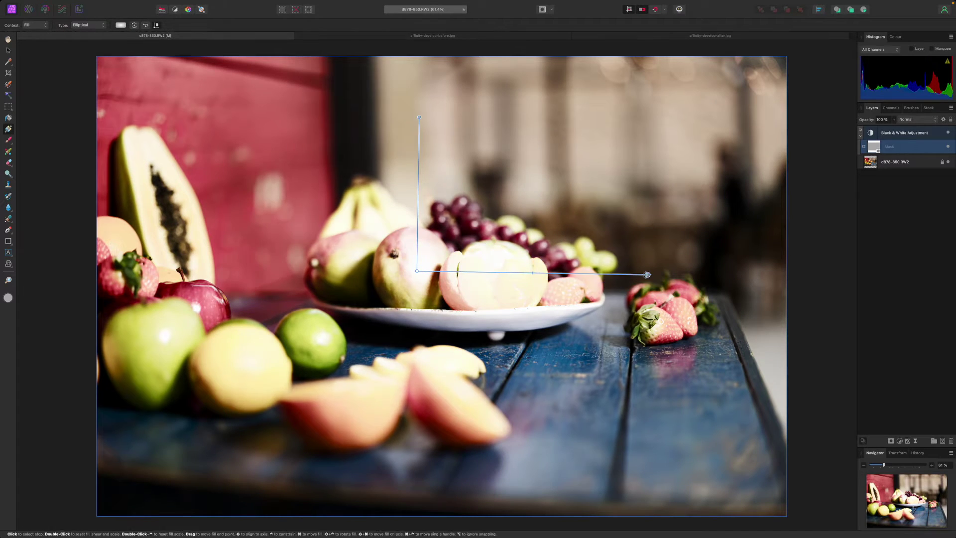
Step: Set the gradient stop to black, then switch to affinity-develop-before.jpg
left_click(121, 25)
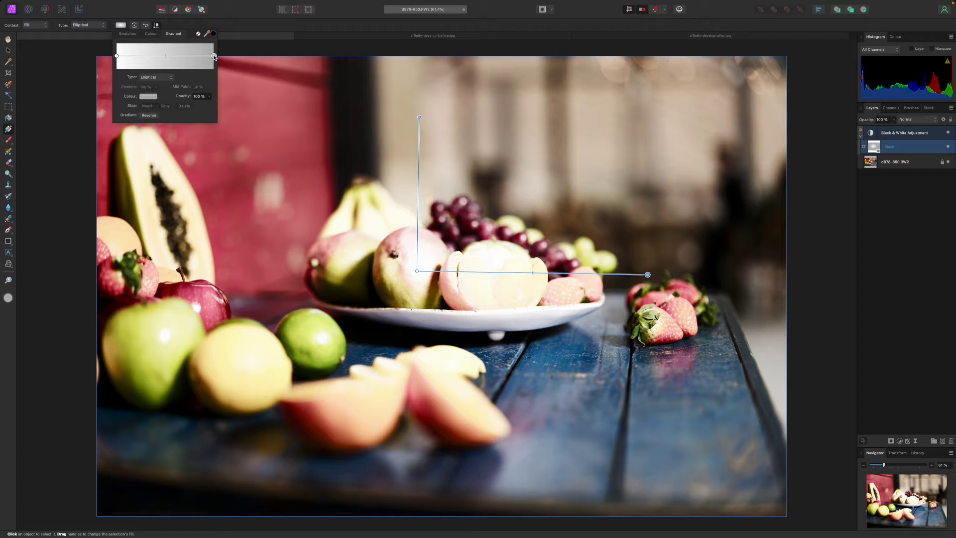
left_click(158, 98)
left_click(166, 178)
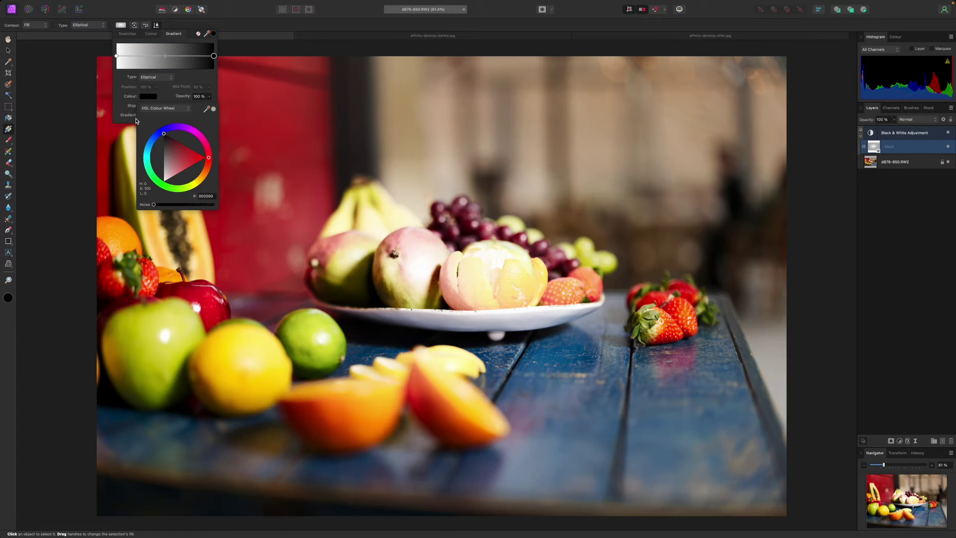
left_click(477, 36)
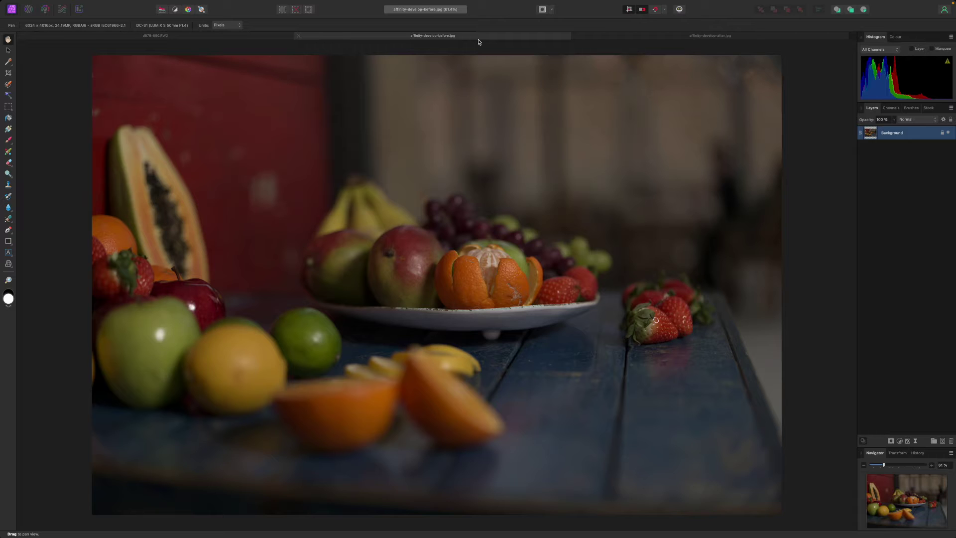
Step: Switch to the d878-850.RW2 RAW document in the Develop Persona
left_click(182, 40)
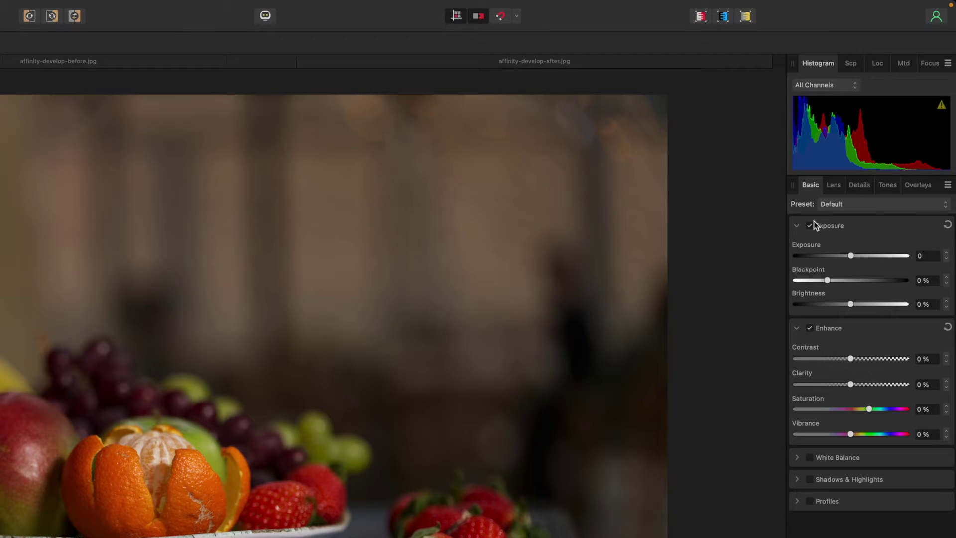
left_click(835, 189)
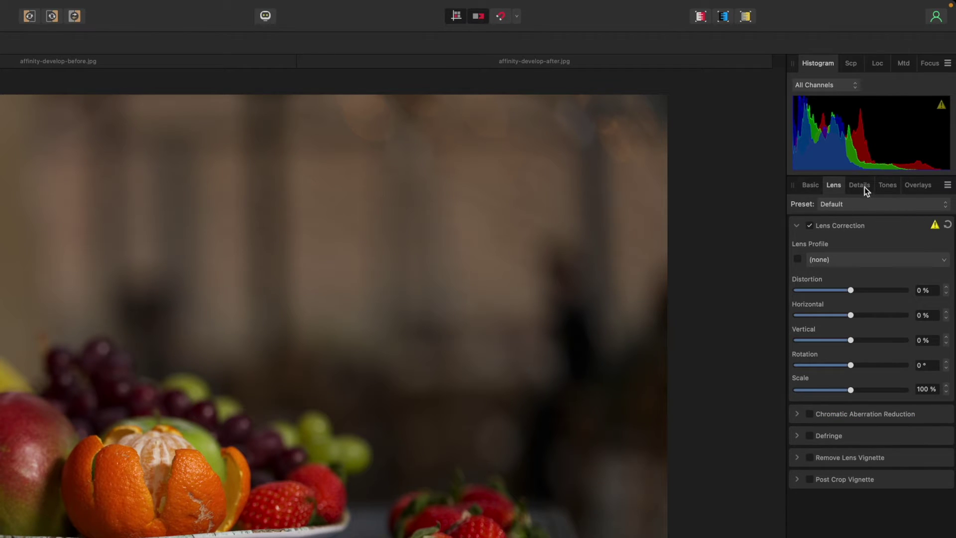
left_click(864, 187)
left_click(889, 186)
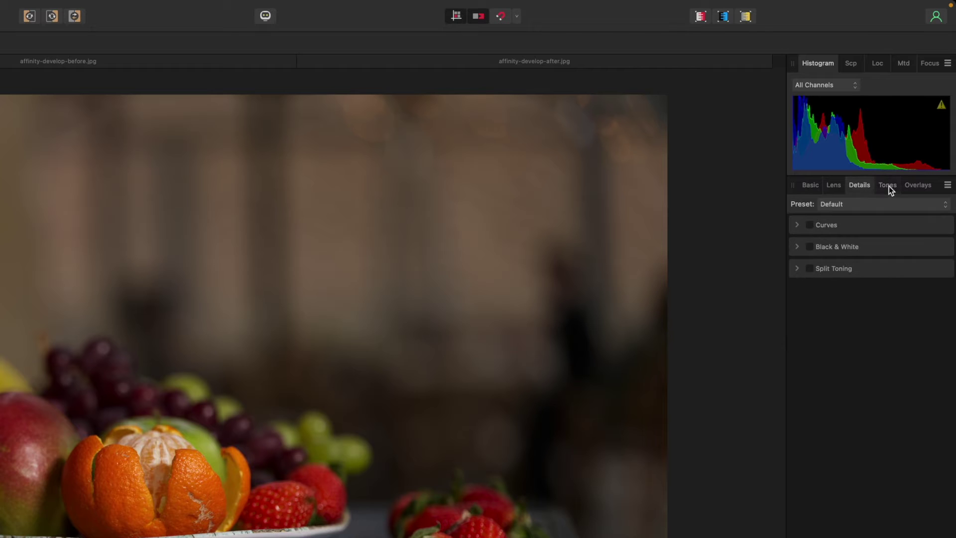
left_click(920, 186)
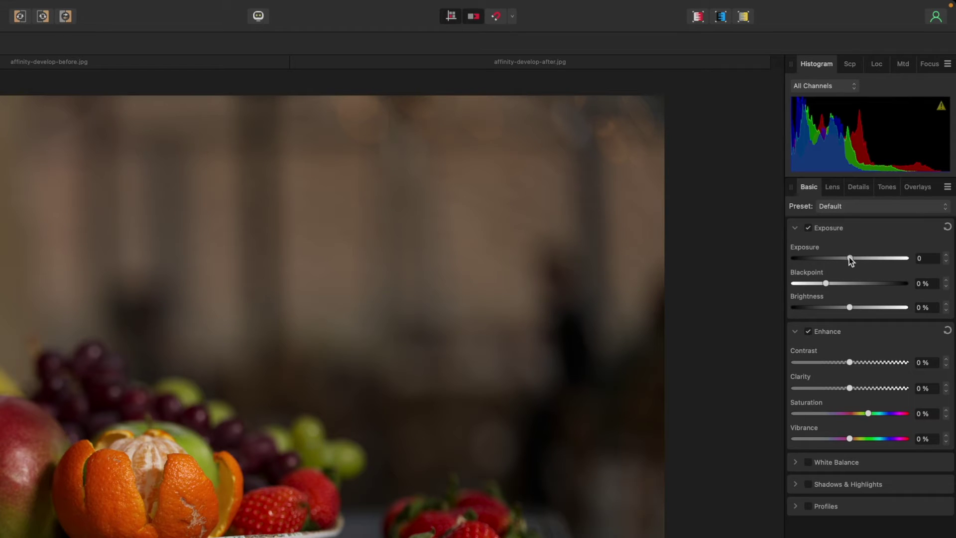
Step: Raise Exposure to 1.151 and enable White Balance and Shadows & Highlights
left_click_drag(849, 258, 864, 258)
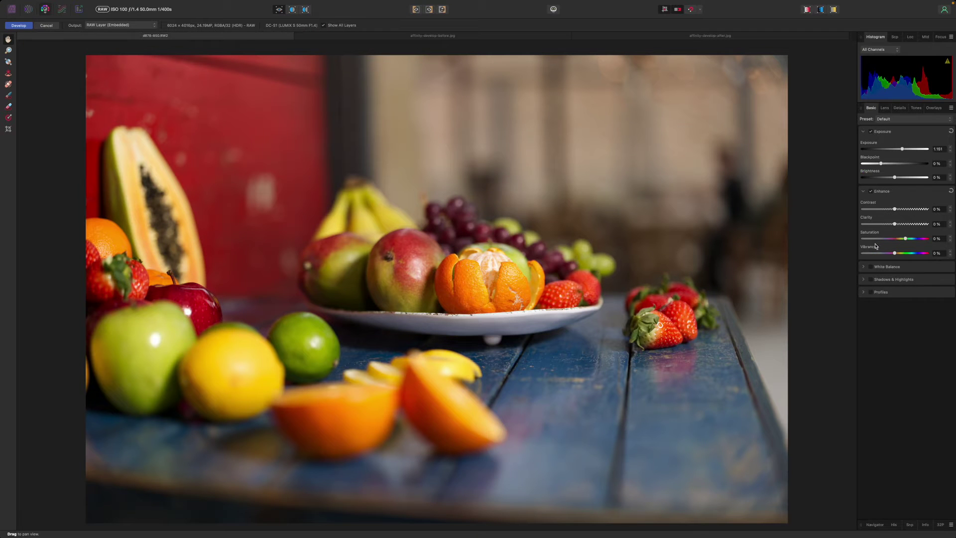
left_click(873, 268)
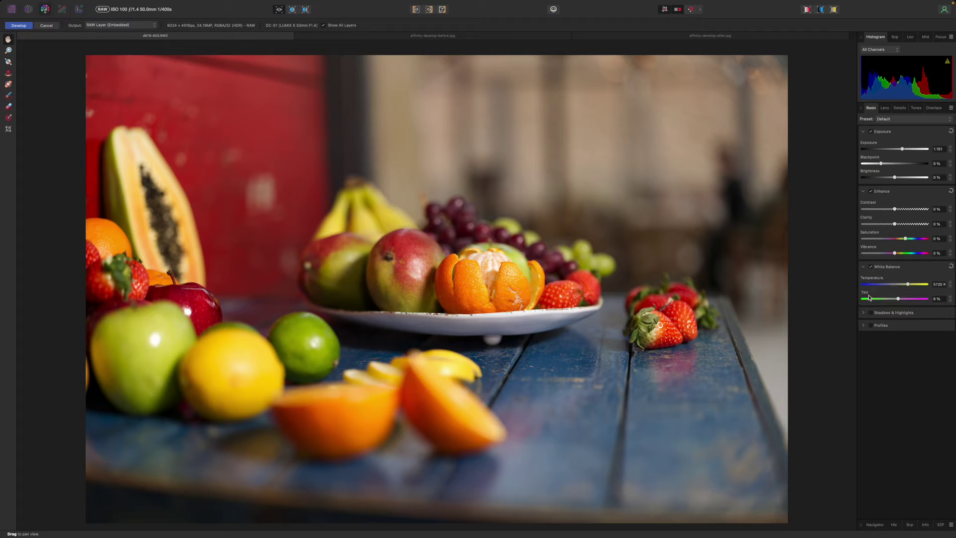
left_click(870, 314)
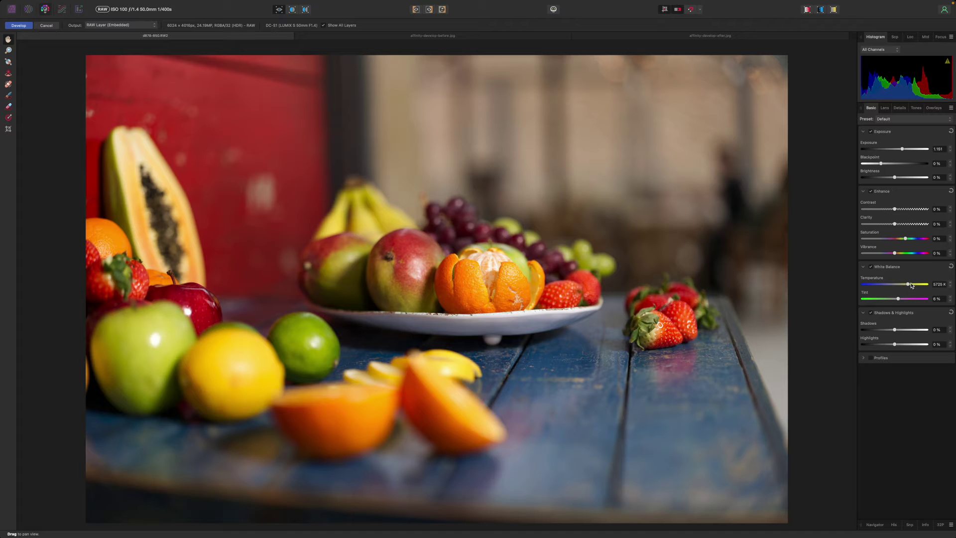
Step: Cool the colour temperature and toggle White Balance and Shadows & Highlights again
left_click_drag(909, 286, 907, 287)
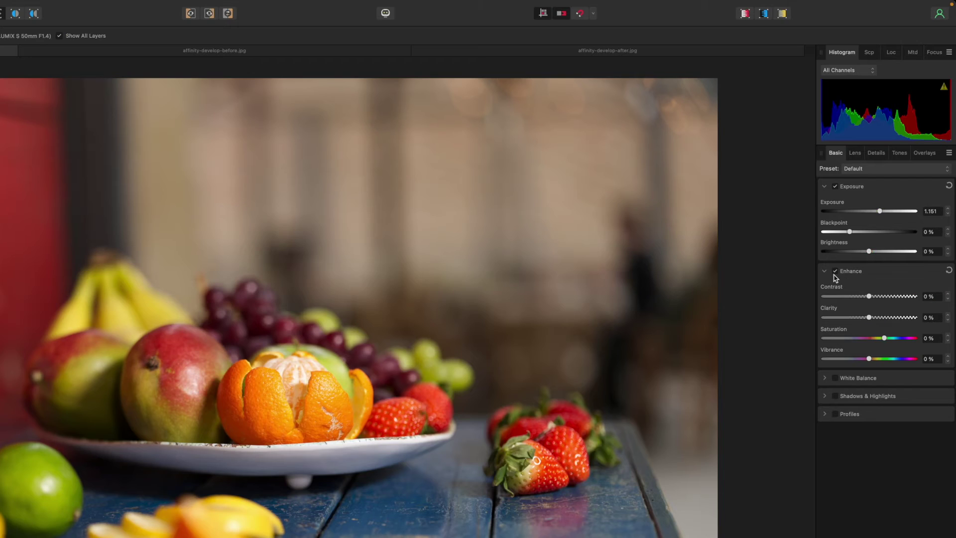
left_click(836, 378)
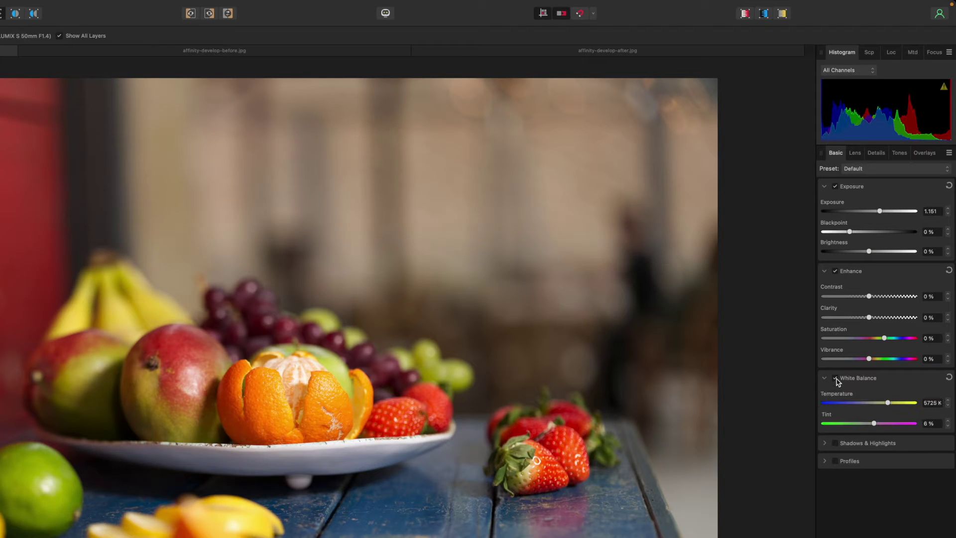
left_click(836, 444)
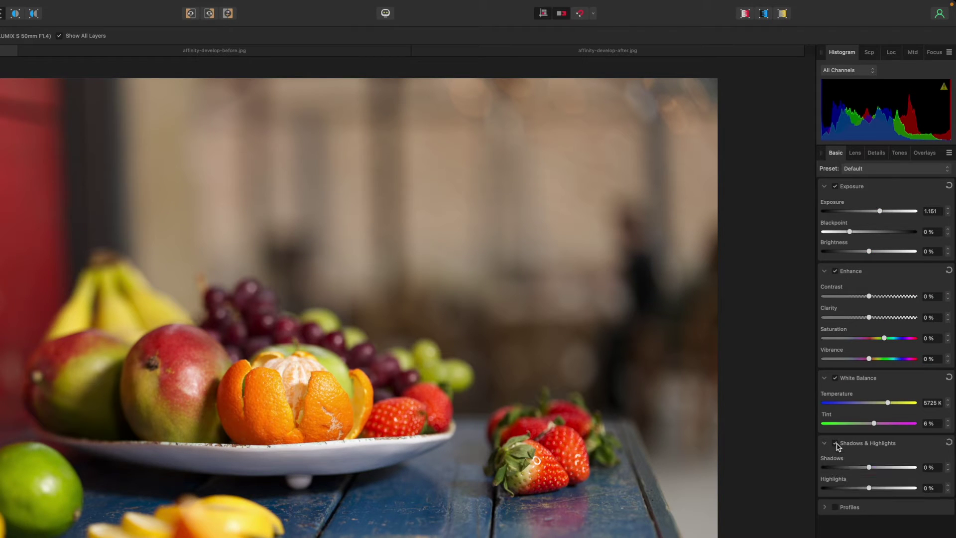
left_click(856, 153)
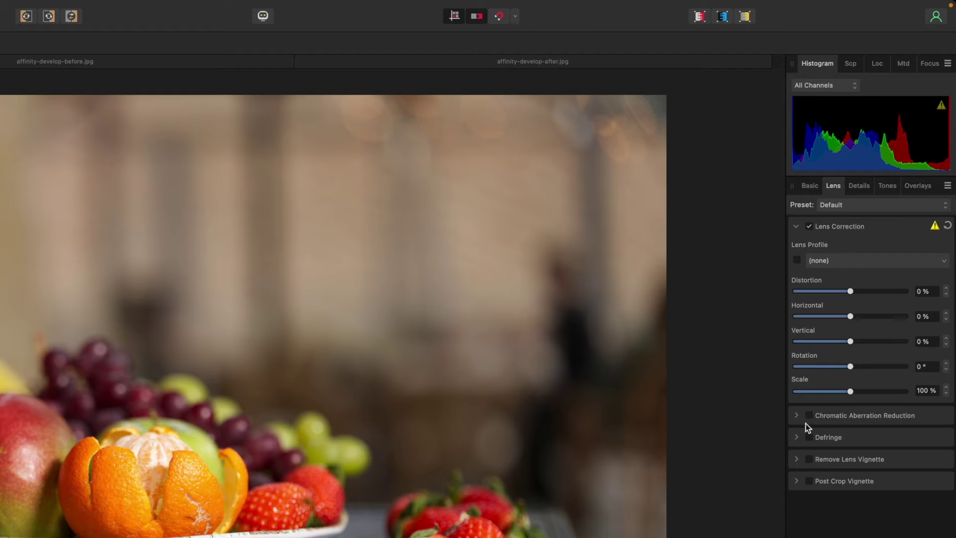
Step: Try a lens distortion correction, then return Distortion to 0 %
mouse_move(850, 291)
left_mouse_down()
mouse_move(860, 288)
mouse_move(848, 293)
left_mouse_up()
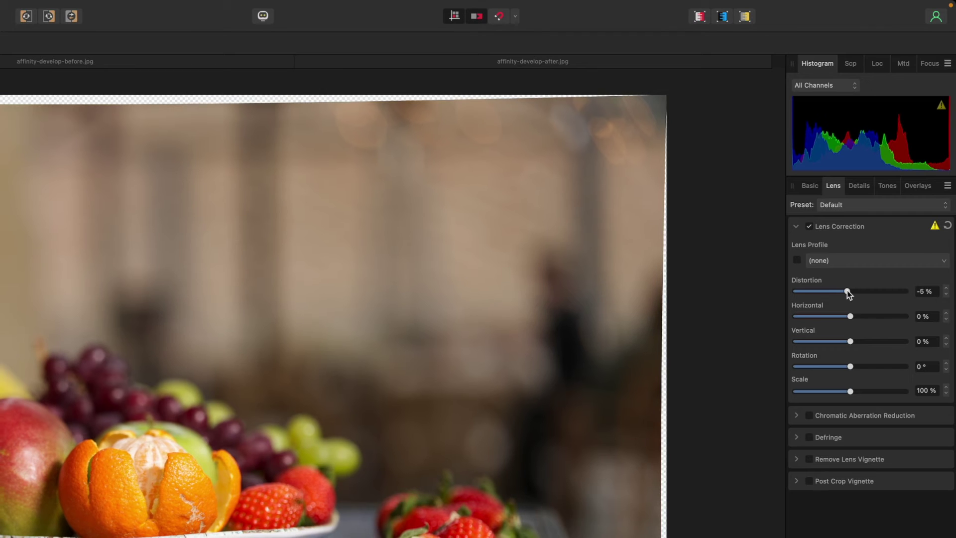
left_click_drag(847, 291, 849, 293)
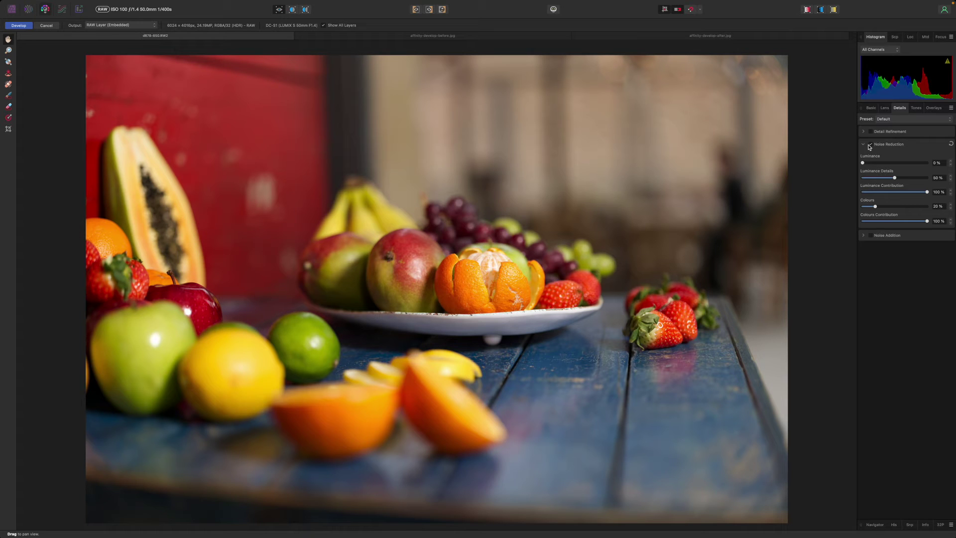
Step: Enable Detail Refinement at 13 % radius and 23 % amount, and Noise Reduction with 20 % luminance
left_click(870, 131)
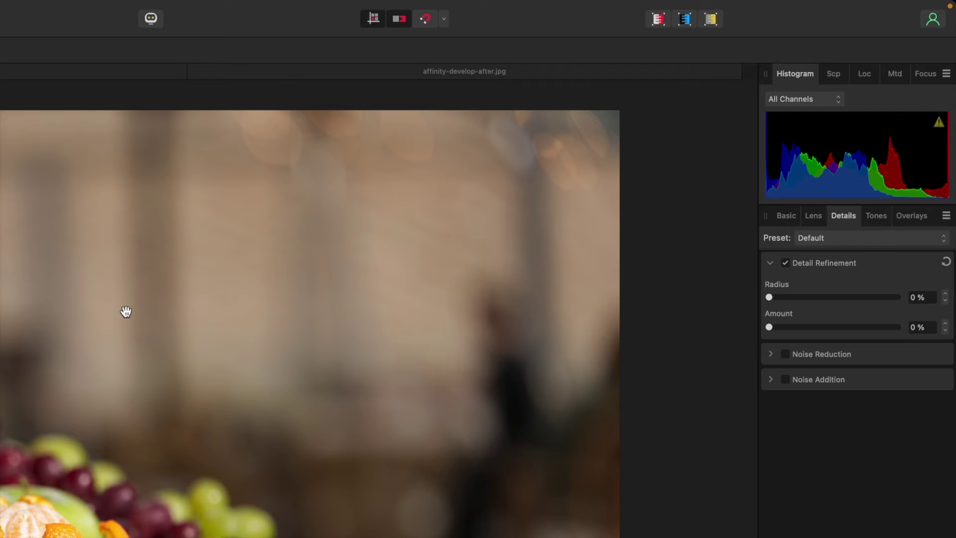
scroll(126, 312, "up", 2)
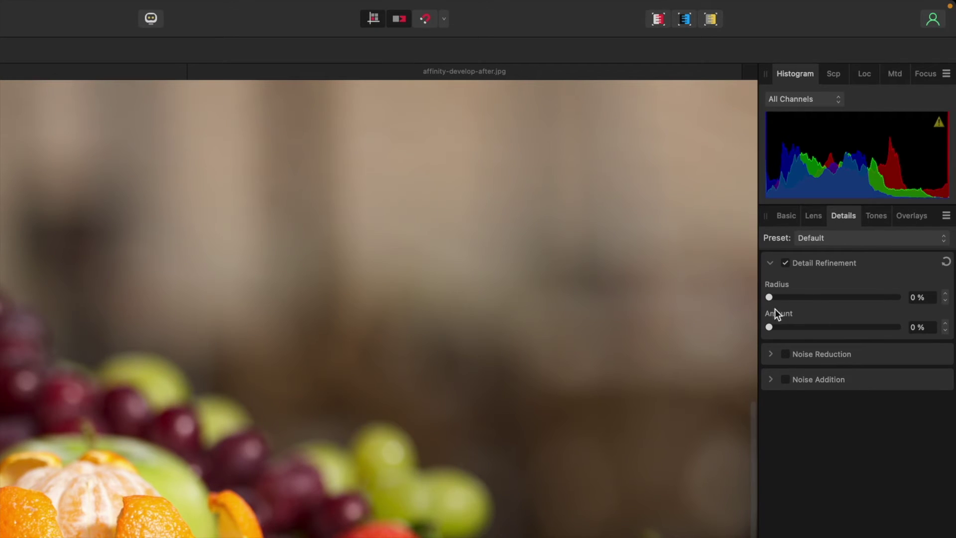
left_click_drag(771, 298, 796, 327)
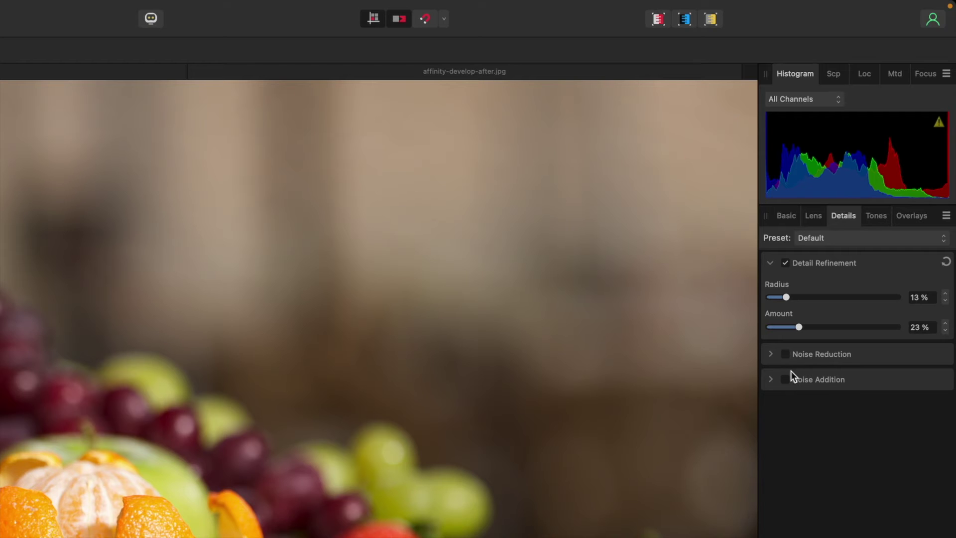
left_click(785, 356)
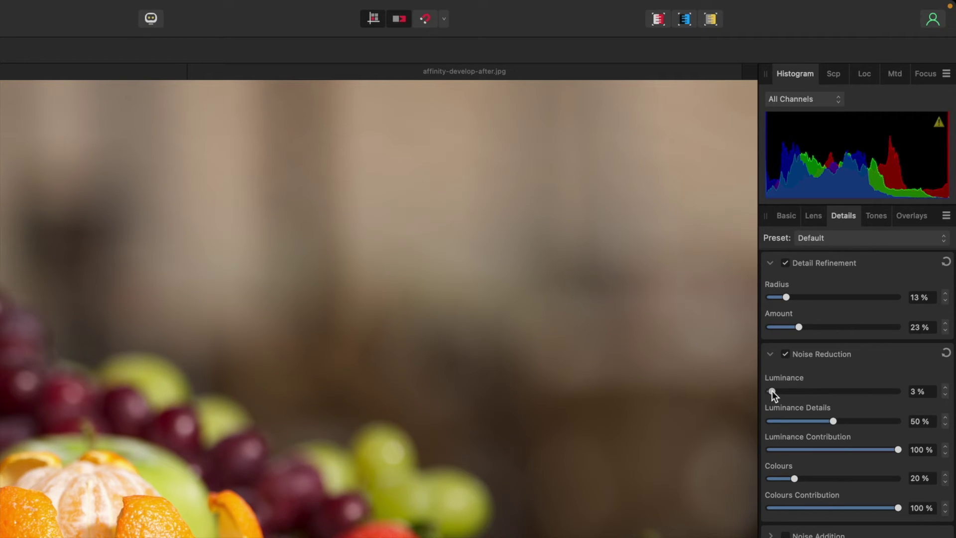
left_click_drag(773, 393, 795, 393)
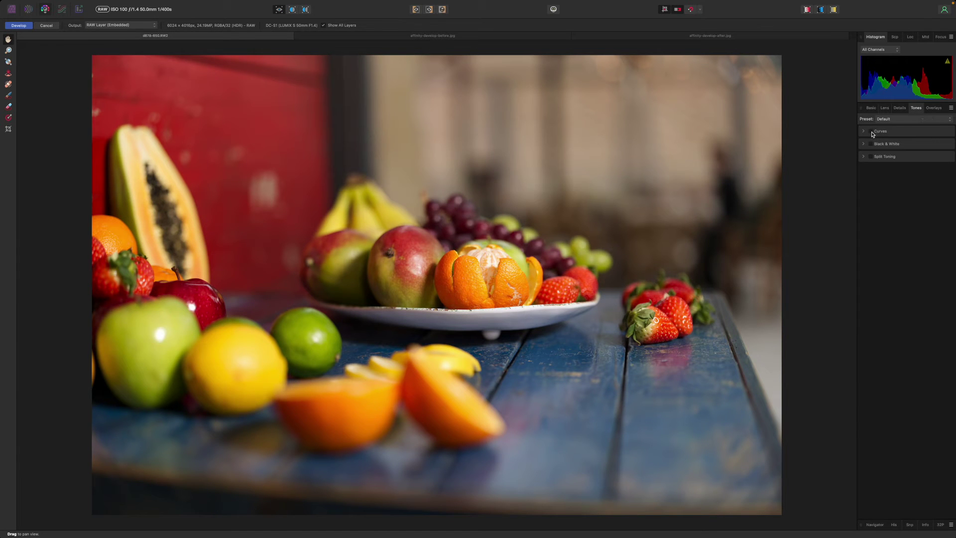
Step: Enable Curves and add points darkening the lower tones and lifting highlights
left_click(872, 132)
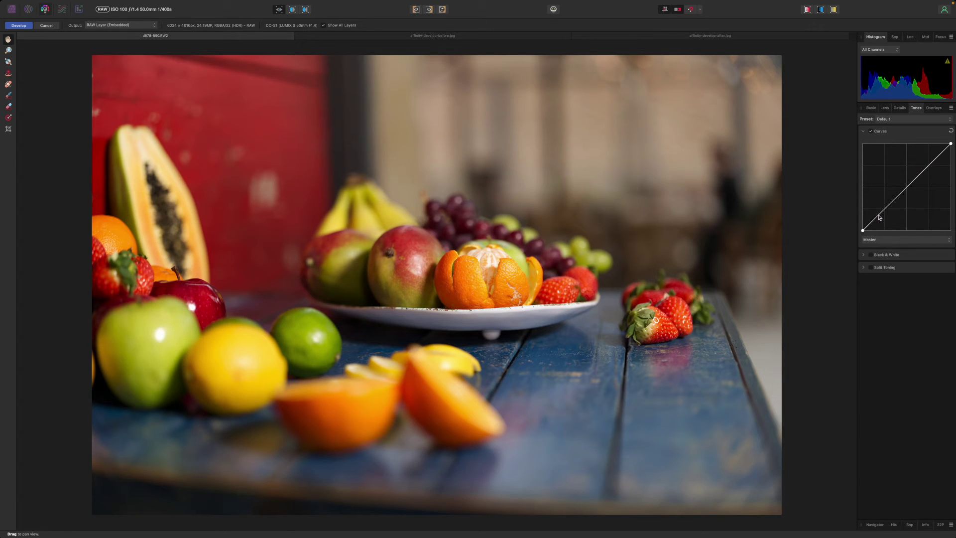
left_click_drag(880, 217, 880, 218)
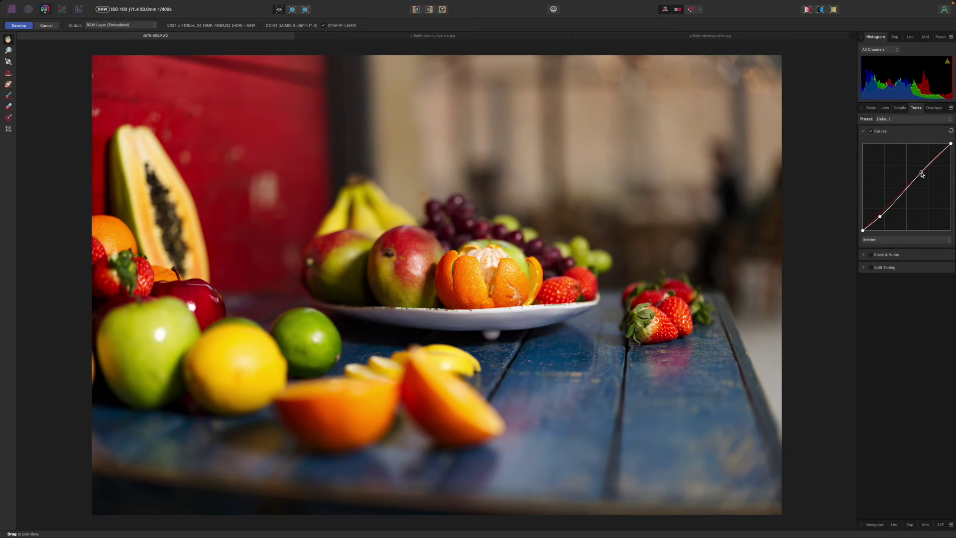
left_click_drag(896, 319, 893, 314)
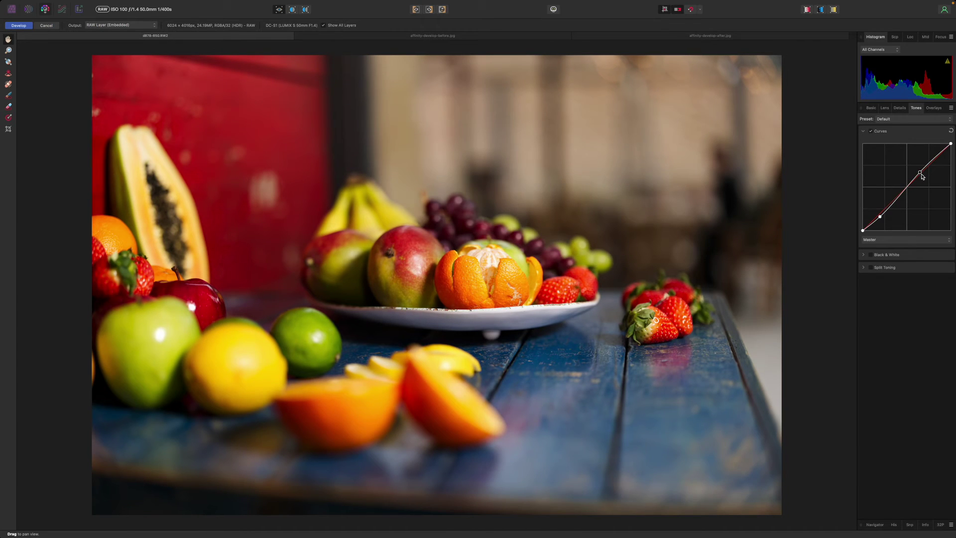
Step: Enable Black & White and Split Toning, then reset all tone adjustments to default
left_click(876, 255)
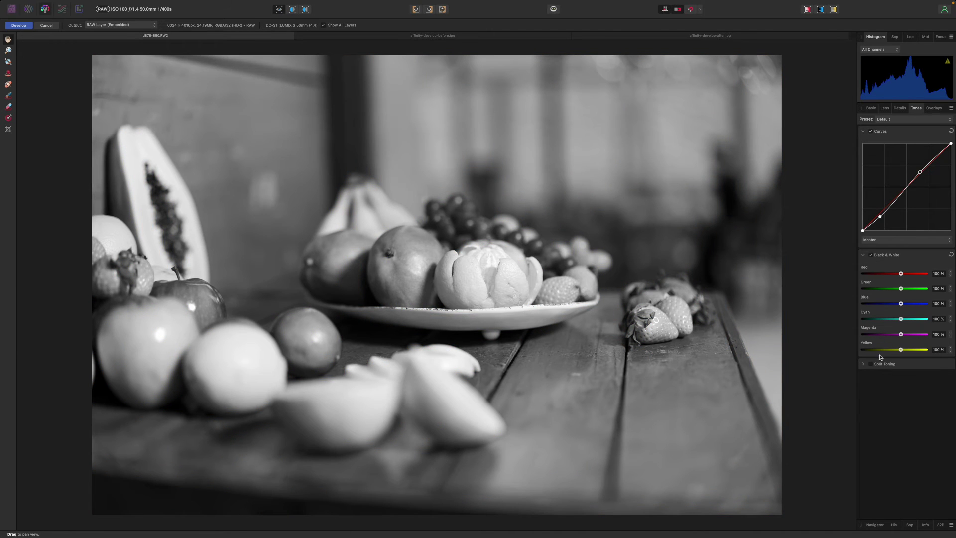
left_click(871, 364)
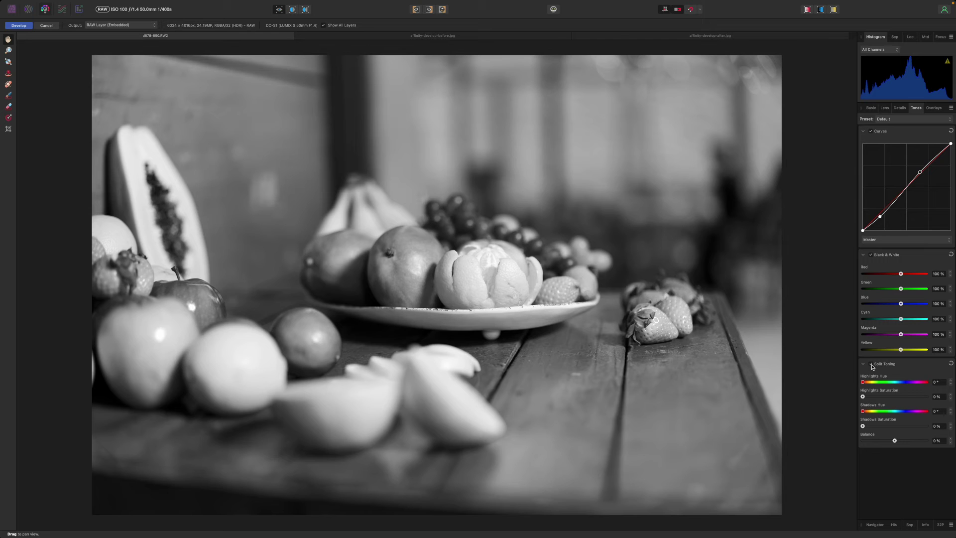
left_click(871, 364)
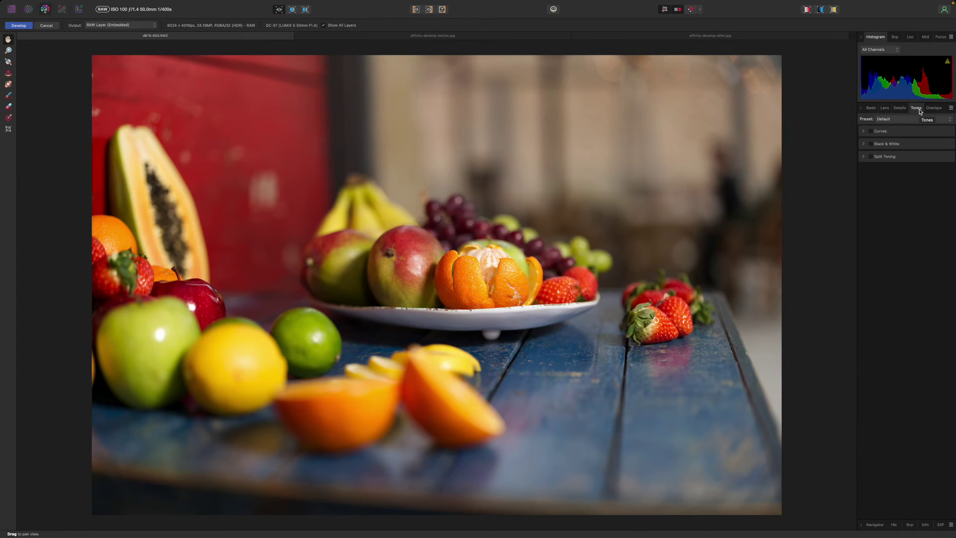
left_click(935, 108)
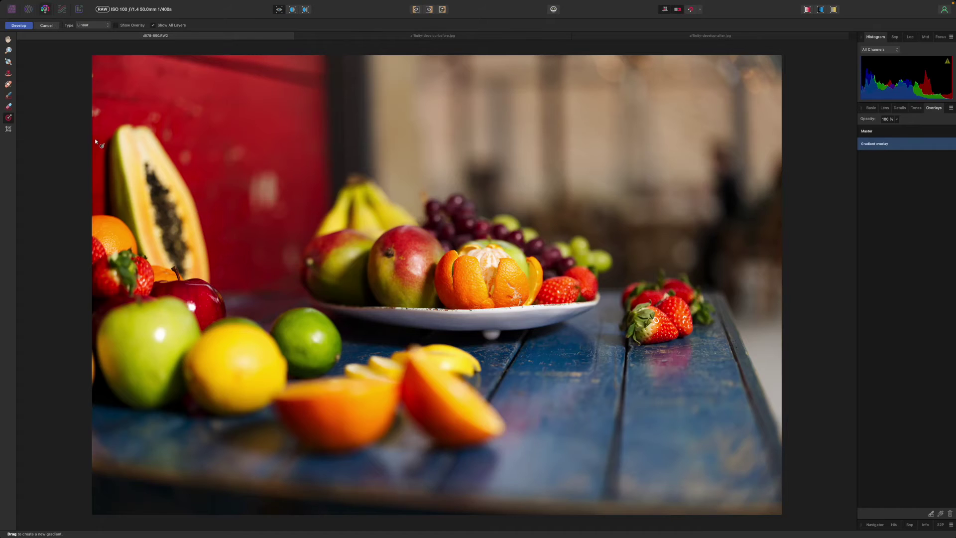
Step: Draw an elliptical gradient overlay centred on the fruit bowl
left_click(106, 27)
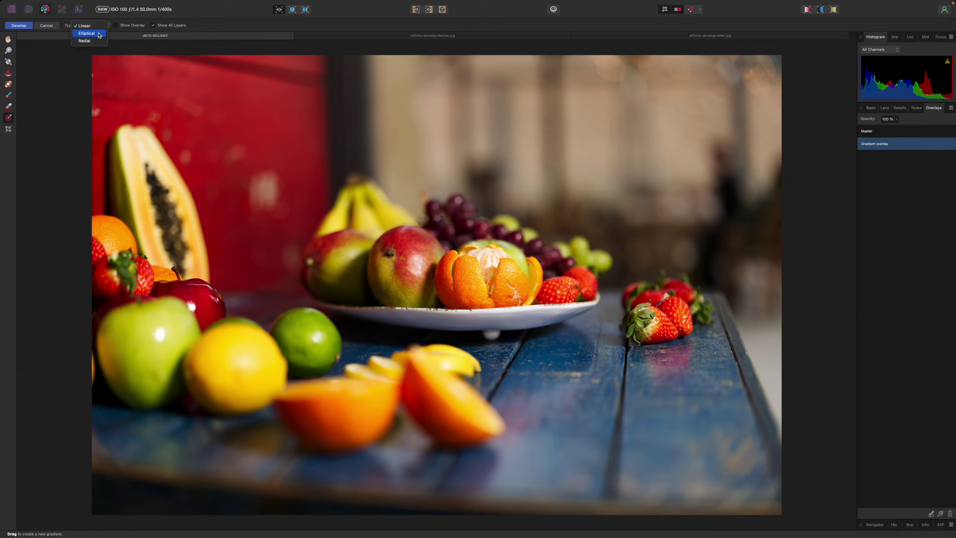
left_click(87, 33)
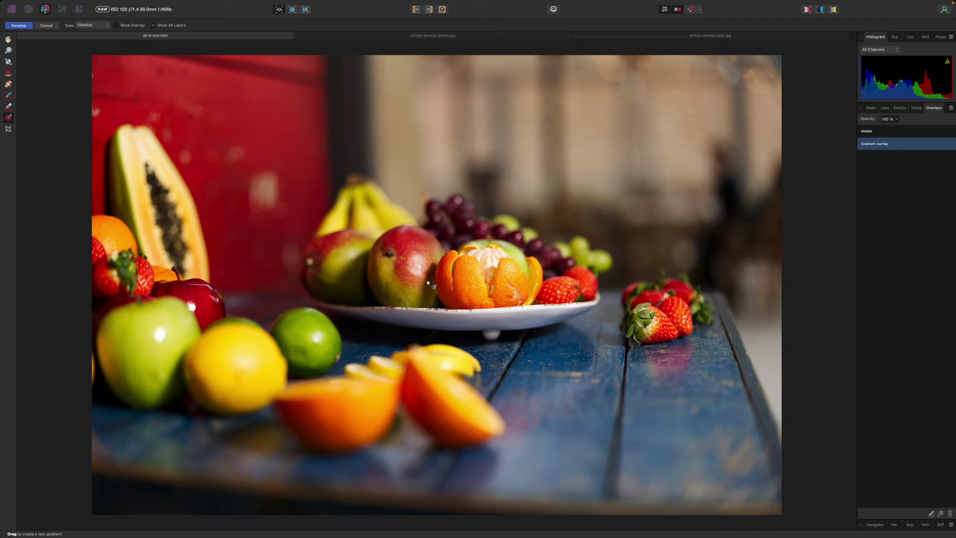
left_click_drag(423, 277, 627, 280)
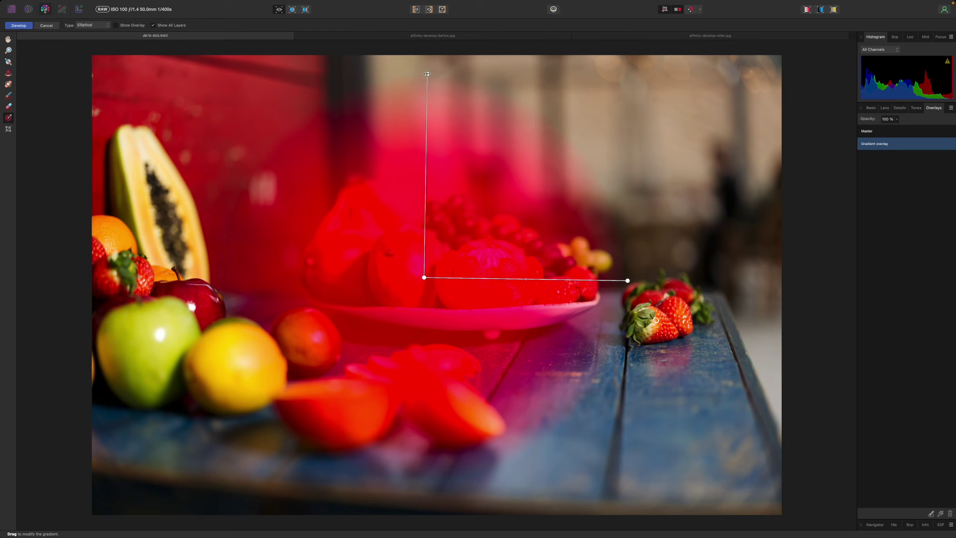
Step: Reshape the ellipse around the bowl and raise the overlay's exposure to 0.756
left_click_drag(428, 73, 427, 155)
left_click_drag(628, 280, 726, 281)
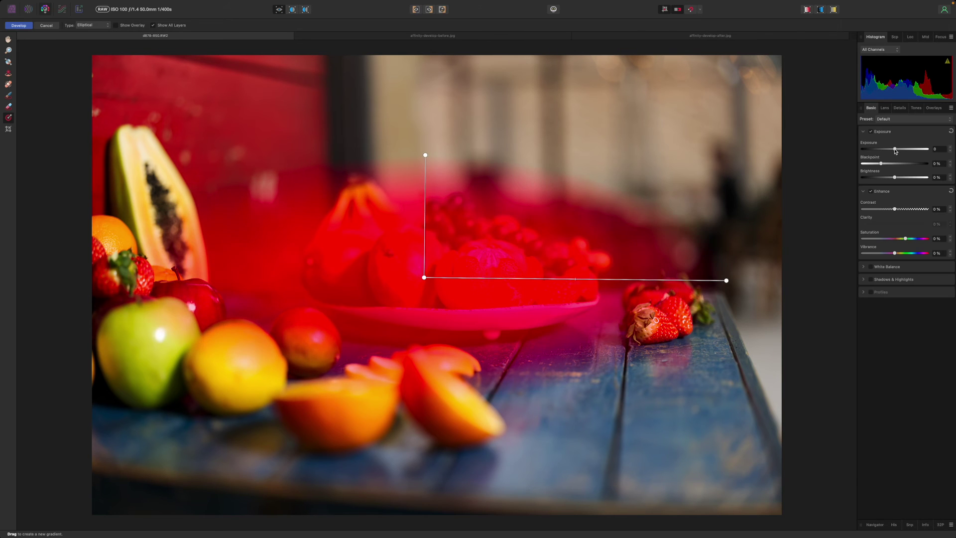
left_click_drag(896, 149, 901, 150)
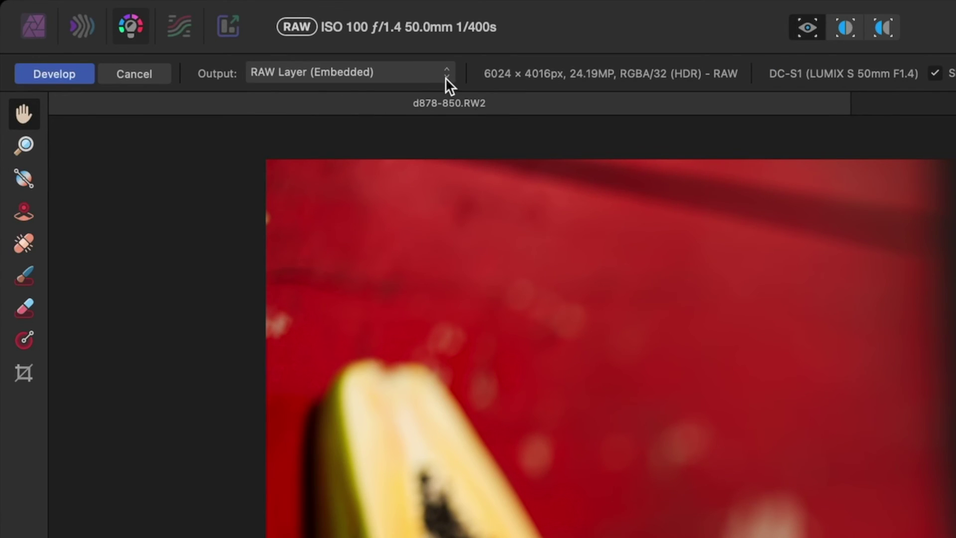
Step: Develop the photo with output kept as RAW Layer (Embedded)
left_click(446, 74)
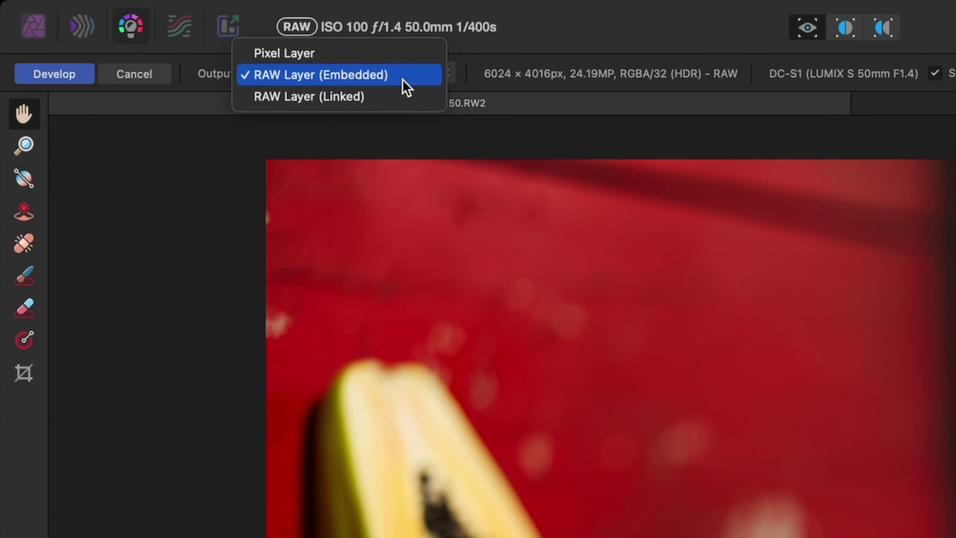
left_click(533, 47)
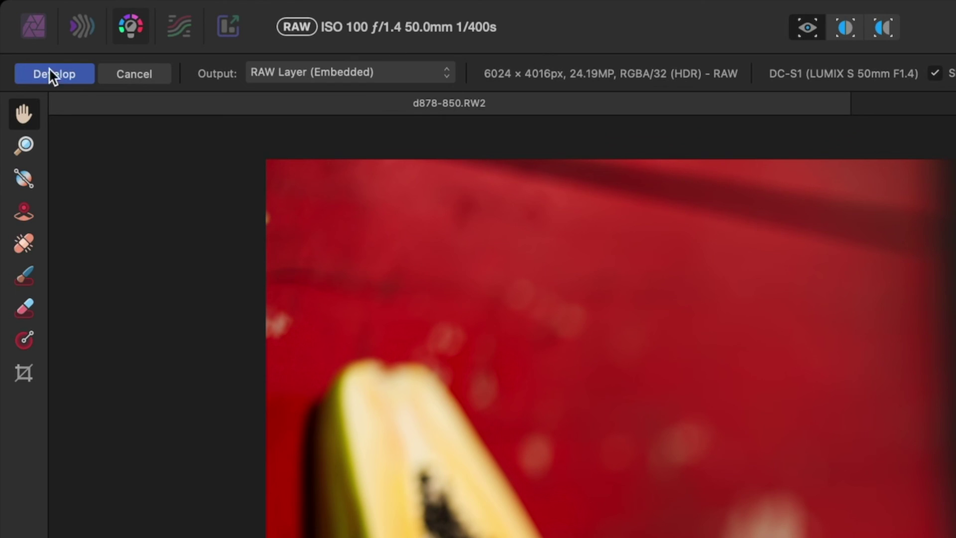
left_click(66, 72)
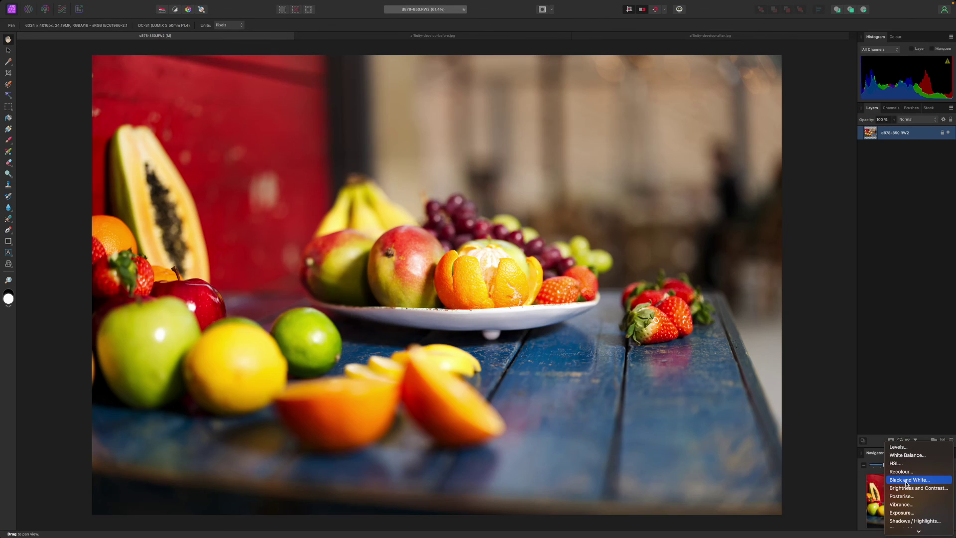
Step: Add a Black & White adjustment layer and set its blend mode to Hard Light
left_click(906, 481)
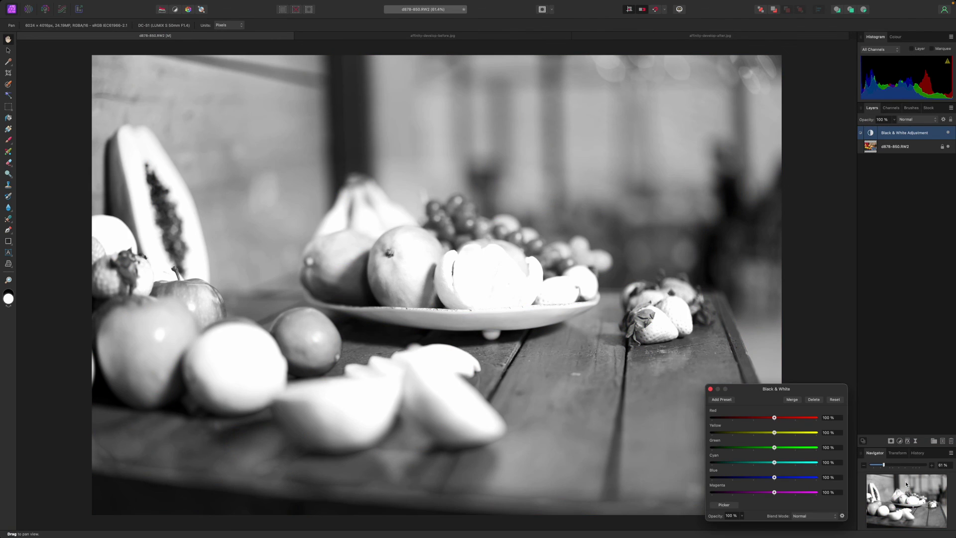
left_click(937, 124)
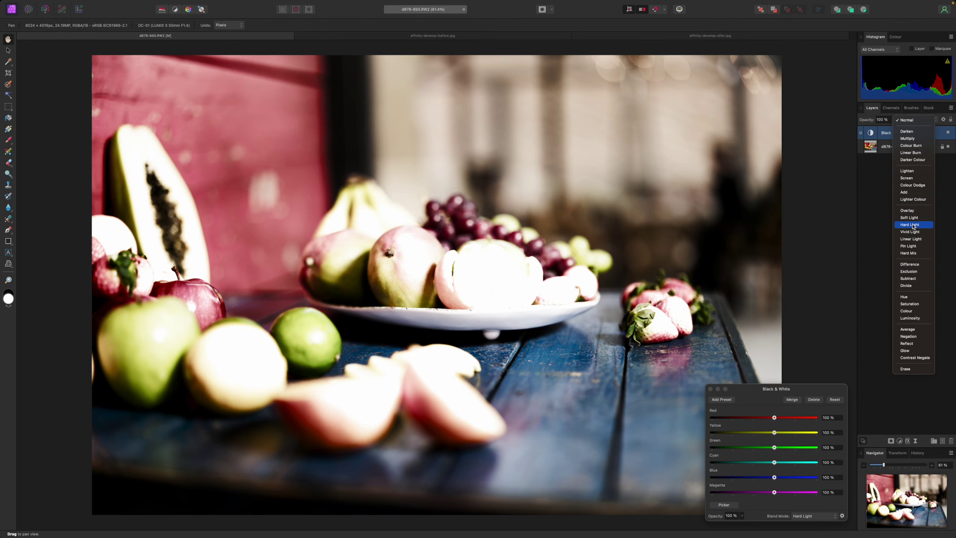
left_click(914, 225)
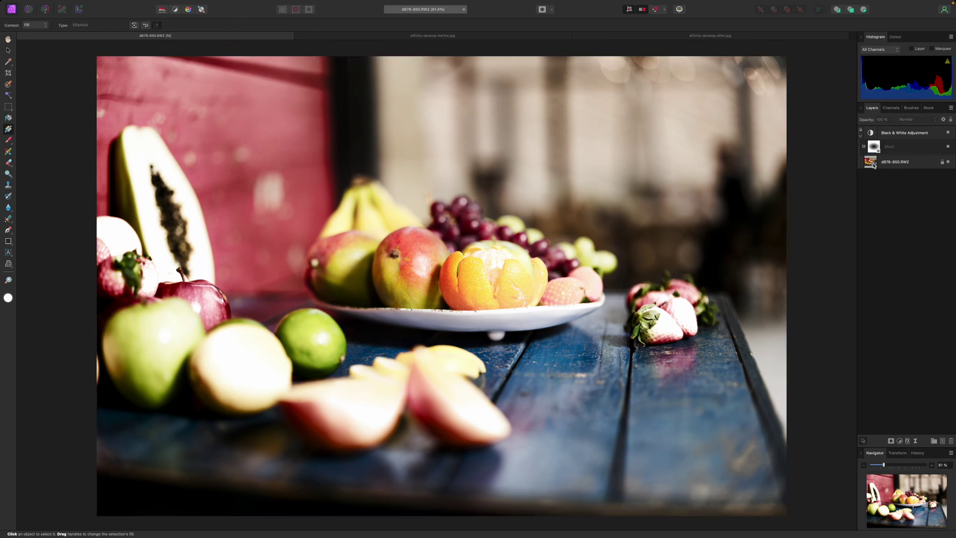
left_click(874, 166)
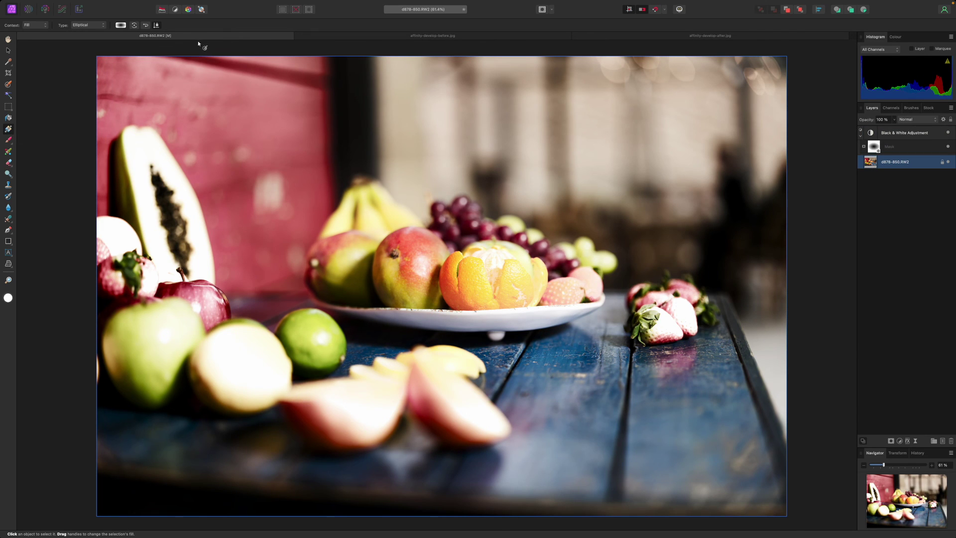
left_click(45, 9)
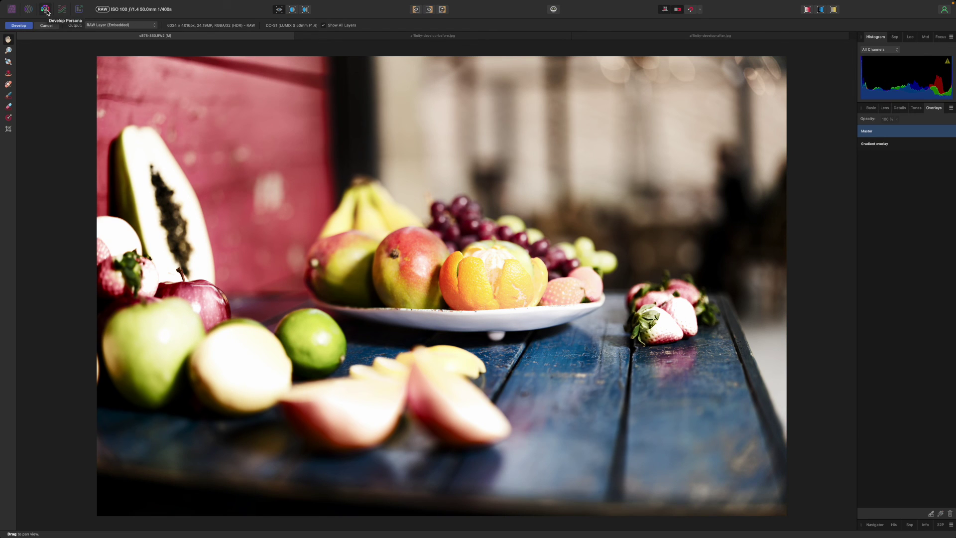
key("super+1")
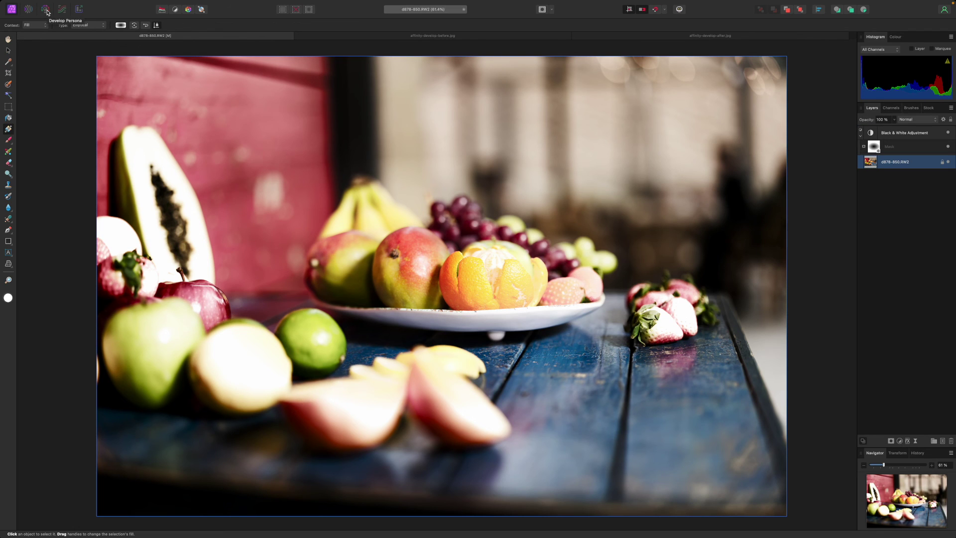
left_click(46, 10)
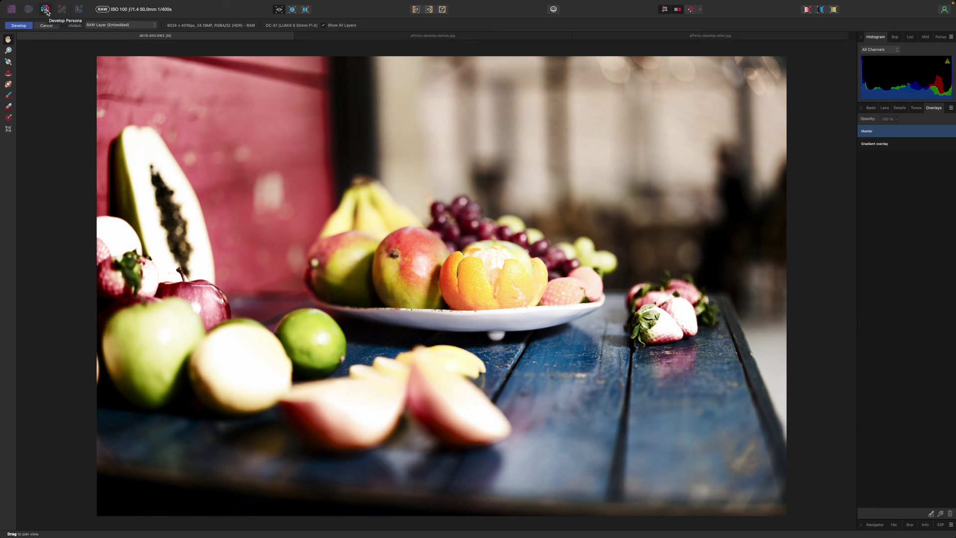
left_click(49, 25)
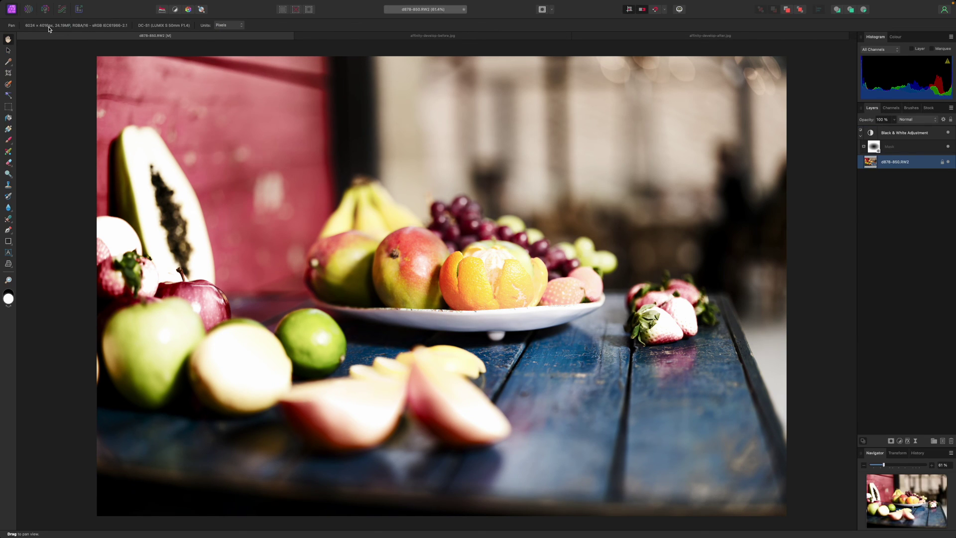